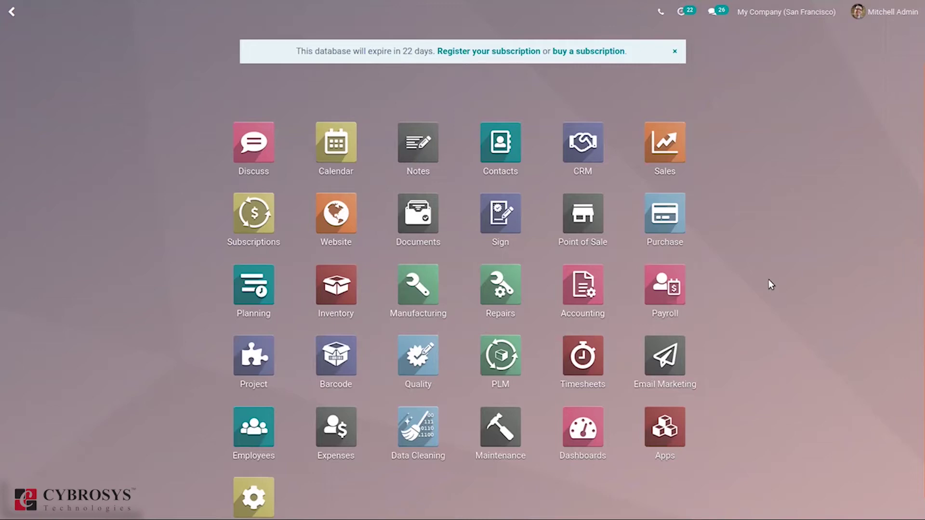
Open the Project app and examine the Planning option in its settings
type("Pro")
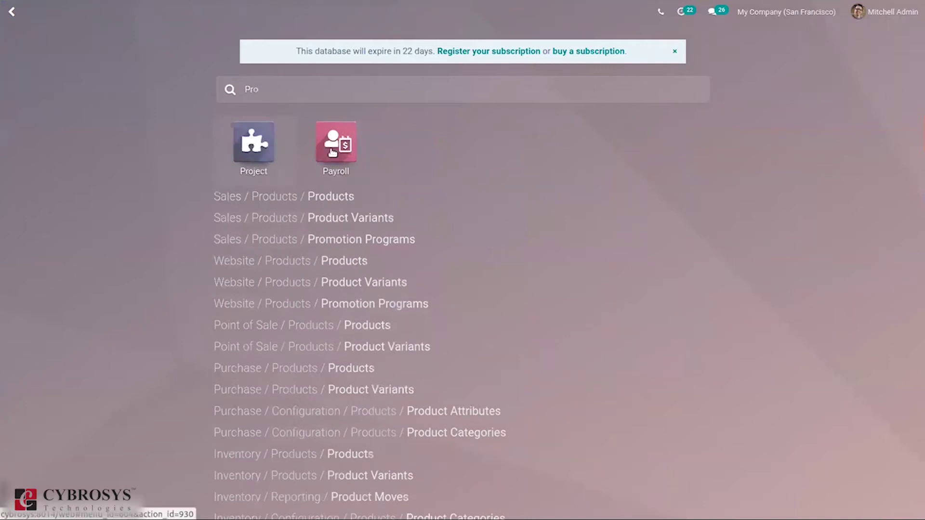
left_click(275, 166)
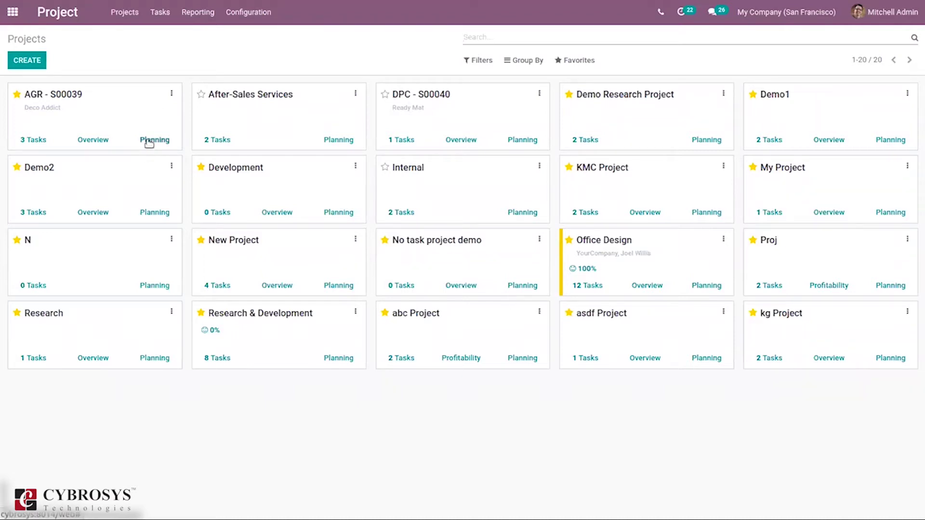
left_click(237, 16)
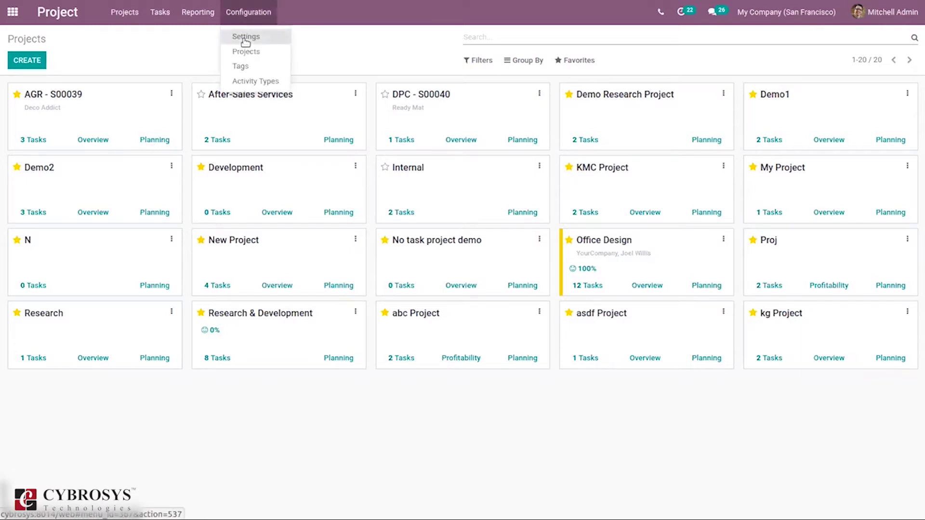
left_click(245, 38)
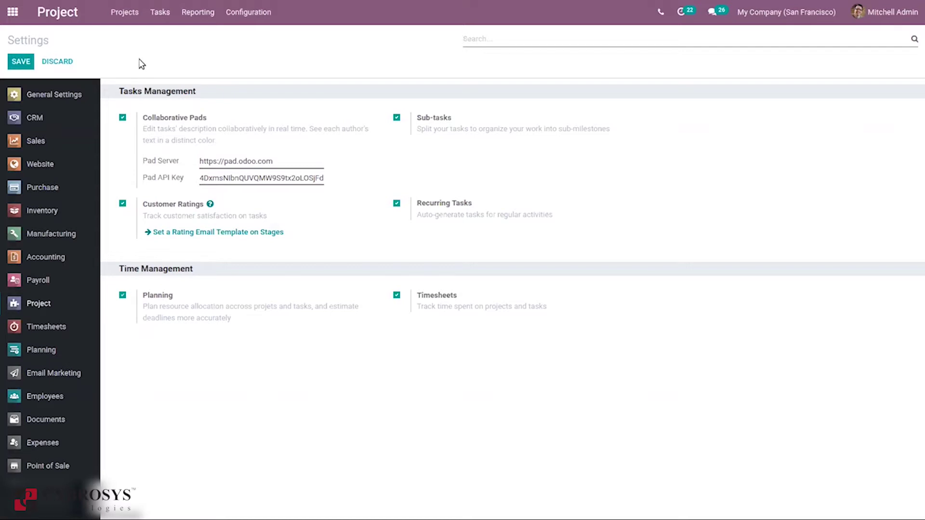
Open the planning schedule of project AGR - S00039 and remove the project filter to show all projects' shifts
left_click(124, 12)
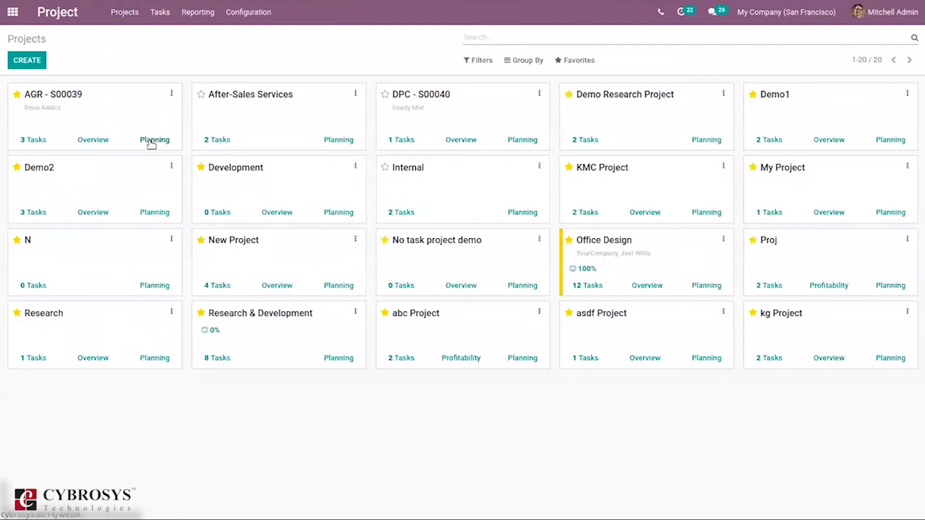
left_click(153, 140)
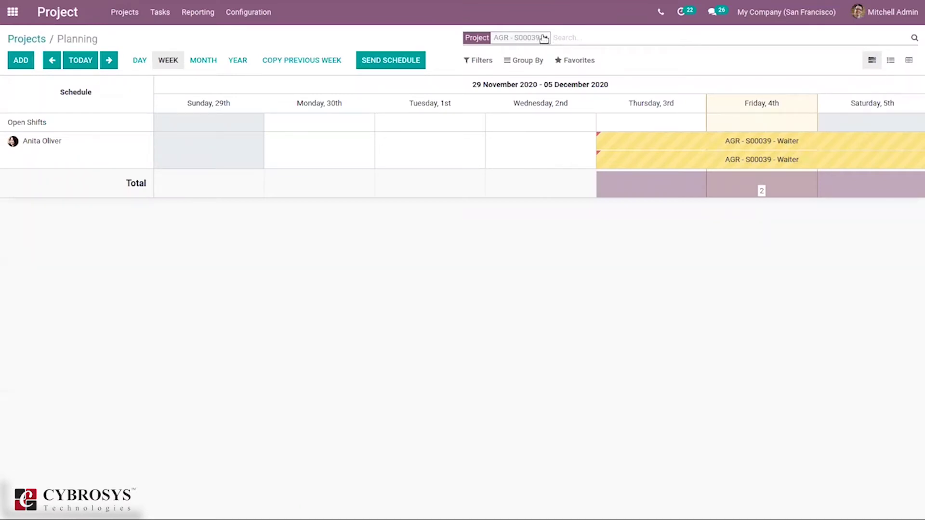
left_click(544, 38)
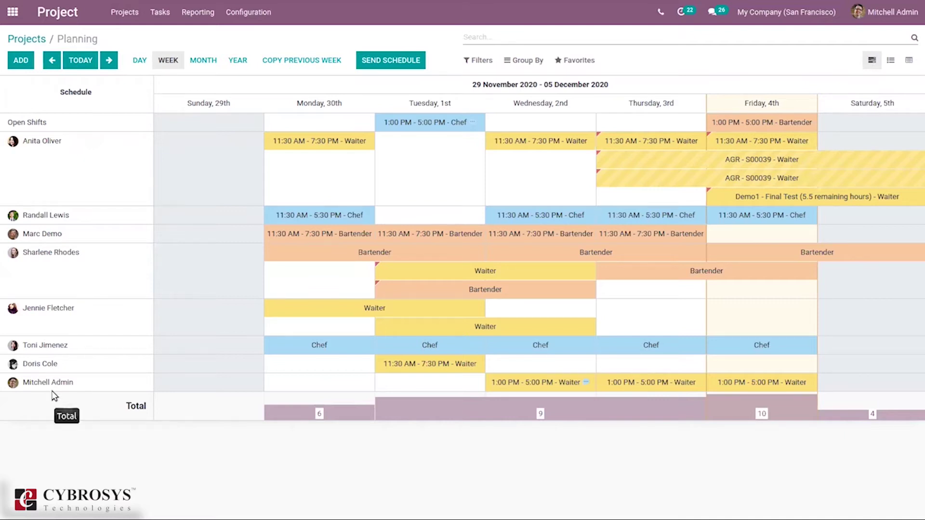
Show the planning schedule by day, by month, and finally by year
mouse_move(340, 137)
left_click(139, 60)
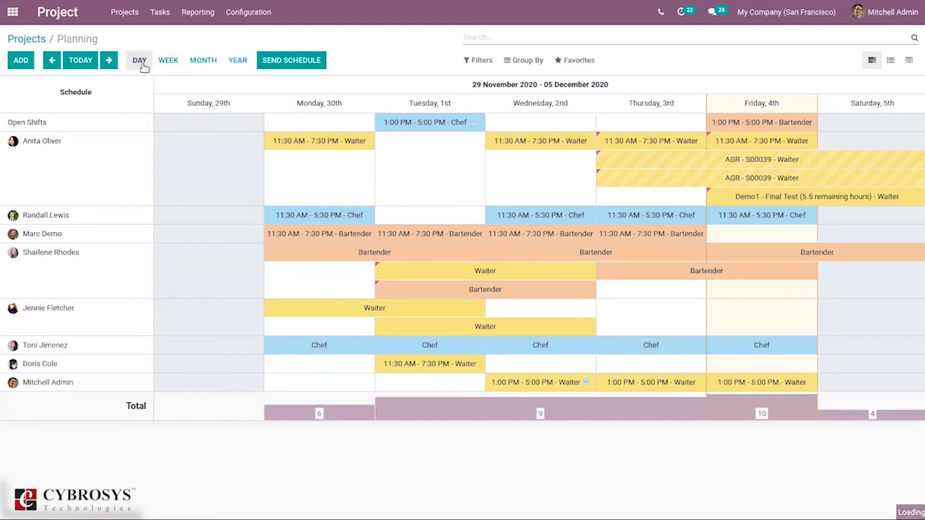
left_click(204, 61)
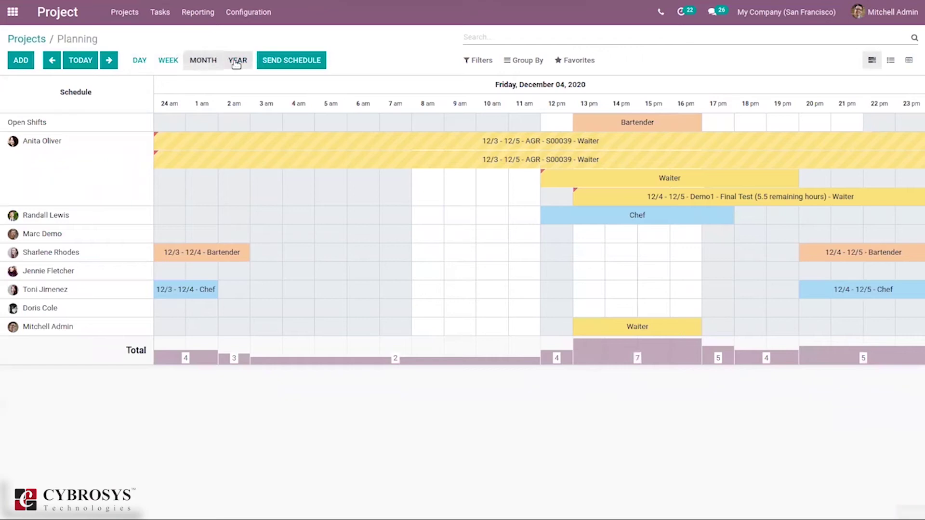
left_click(236, 62)
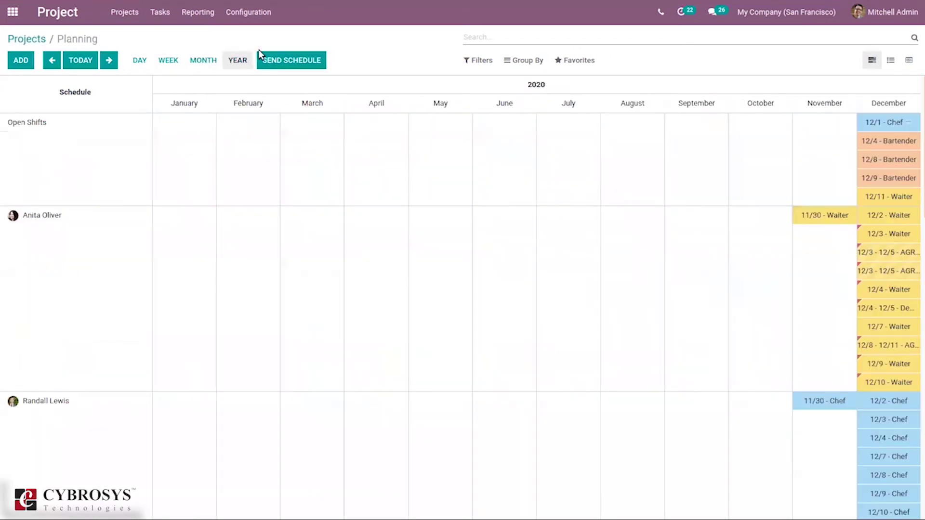
Add a shift on project AGR - S00039 for the employee already scheduled there as Waiter, and save it
left_click(12, 66)
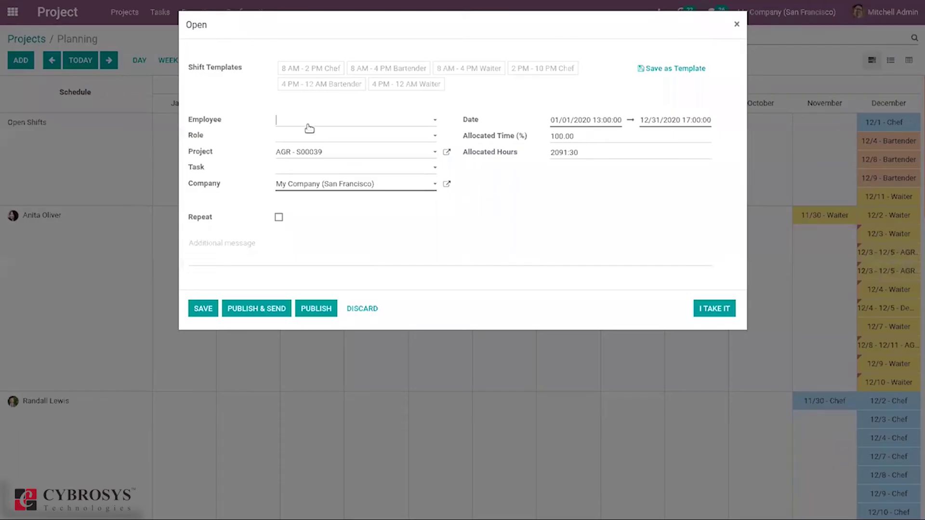
left_click(310, 128)
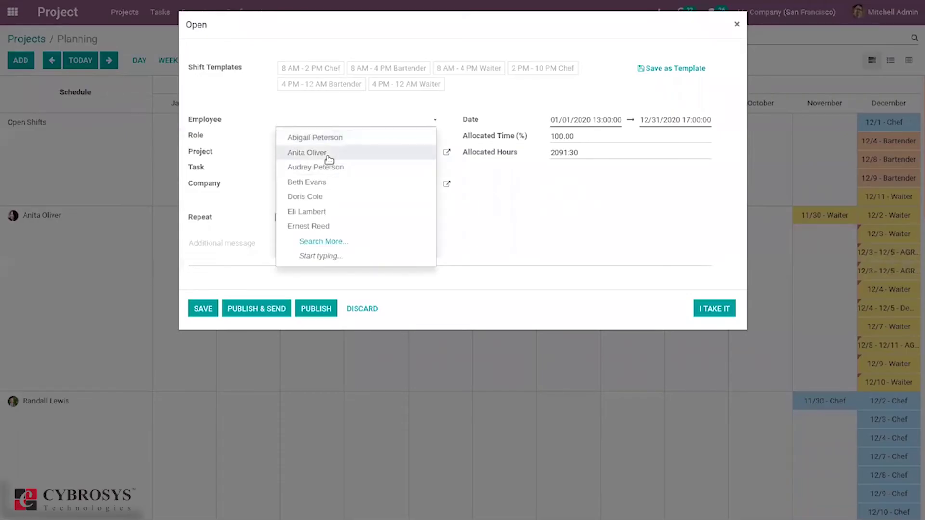
left_click(326, 153)
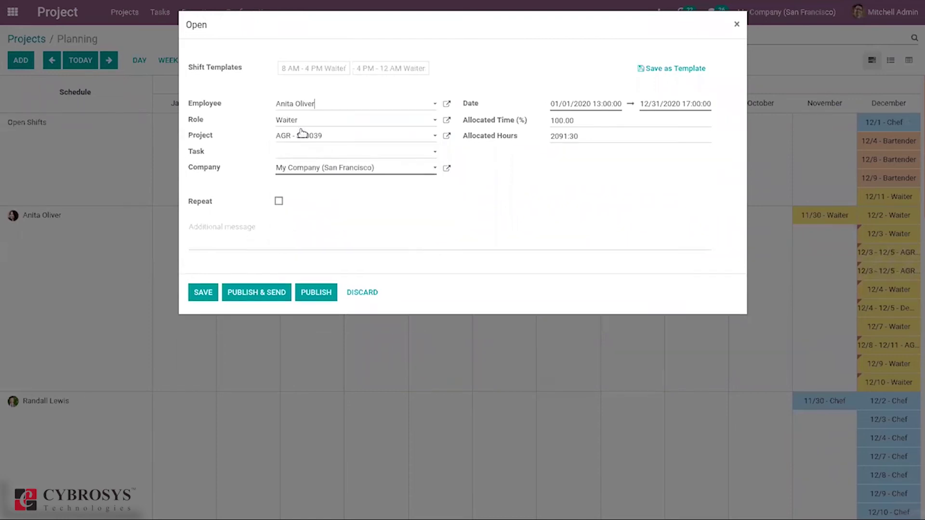
left_click(202, 298)
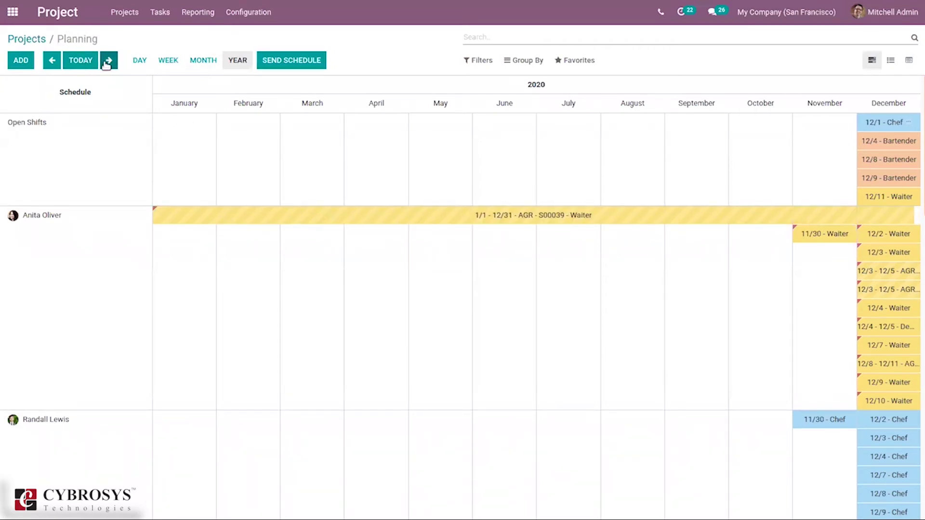
Filter the planning schedule by My Team, Open Shifts, Published, Future and Past
left_click(107, 63)
left_click(67, 62)
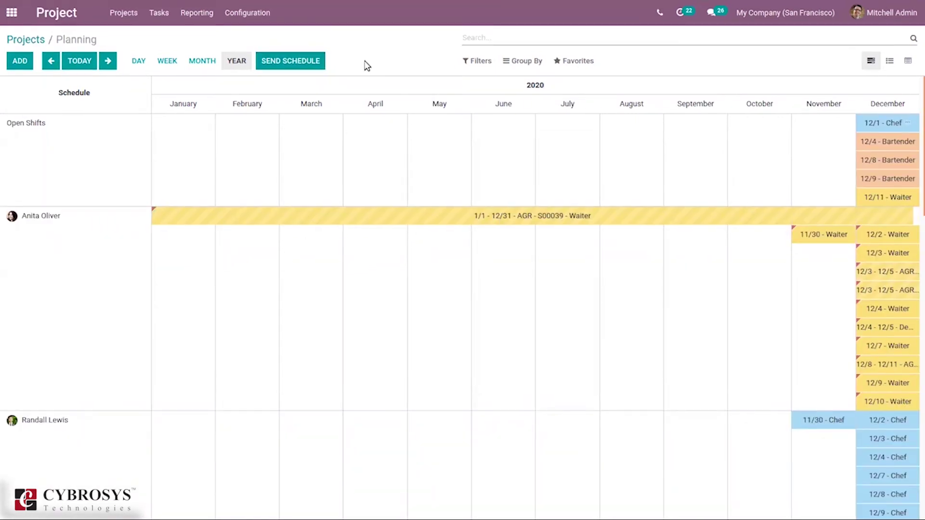
left_click(490, 65)
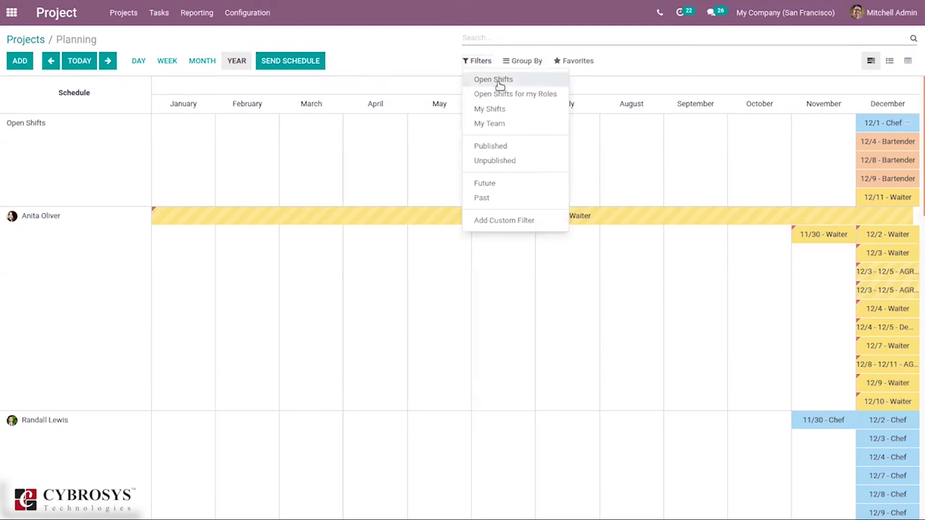
left_click(502, 124)
left_click(499, 81)
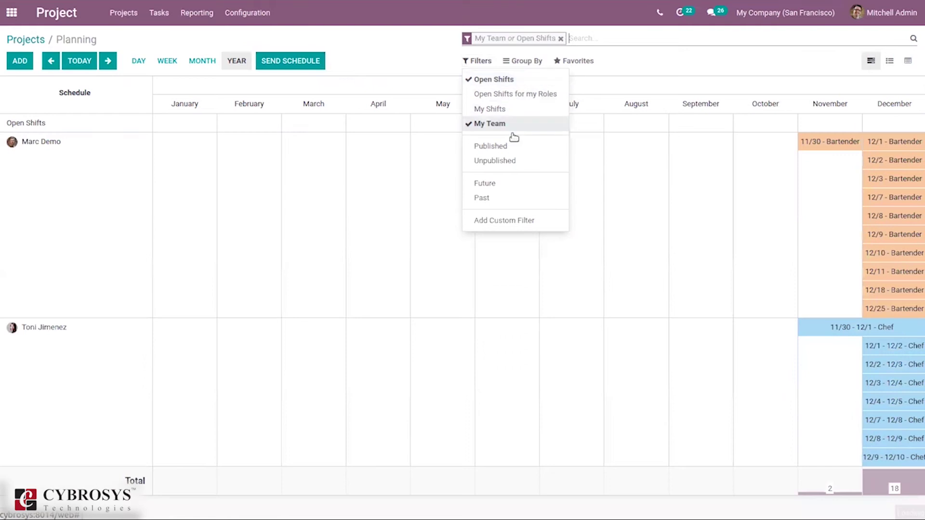
left_click(511, 146)
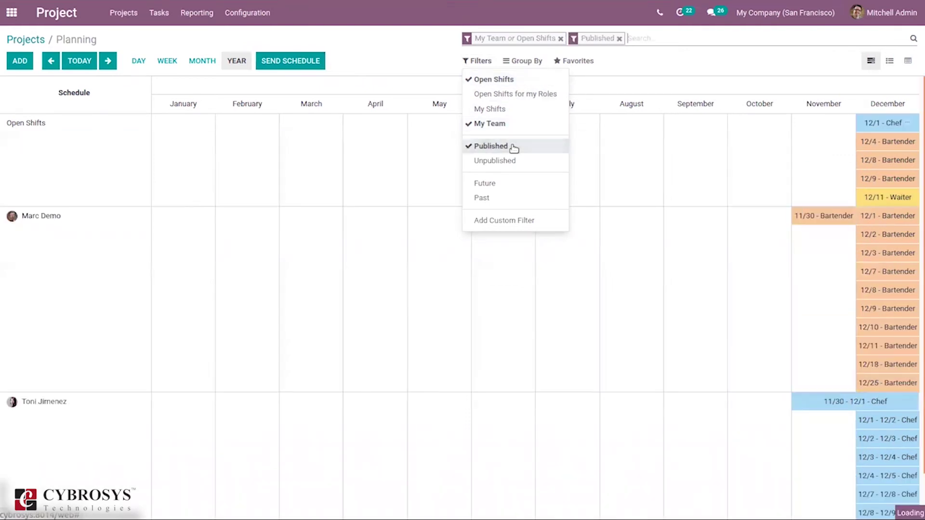
left_click(513, 185)
left_click(517, 198)
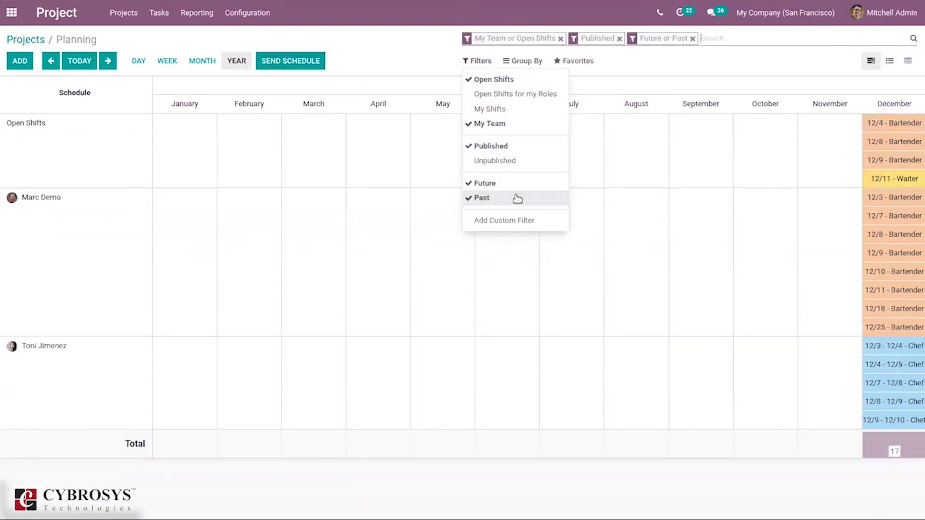
left_click(586, 83)
Group the schedule by Role, Project, Task, Department and Employee, in that order
left_click(535, 61)
left_click(547, 108)
left_click(547, 123)
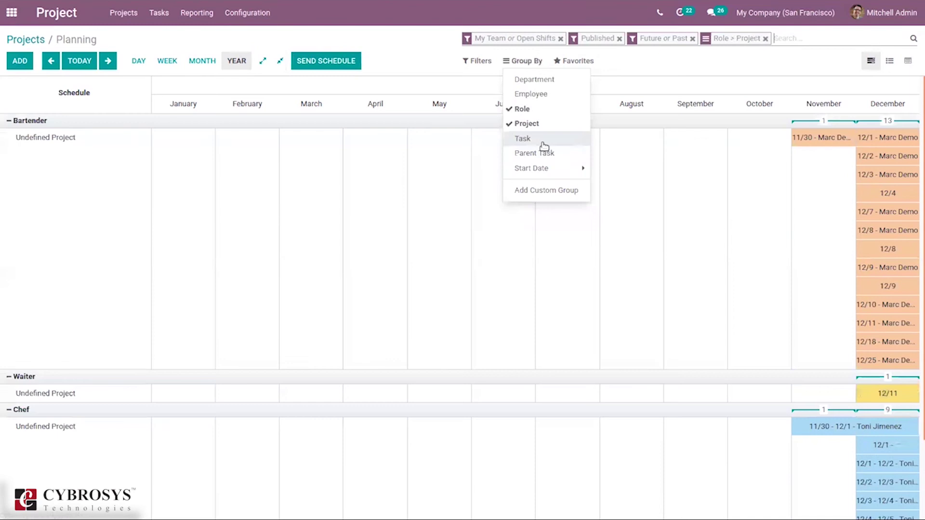
left_click(543, 140)
left_click(551, 82)
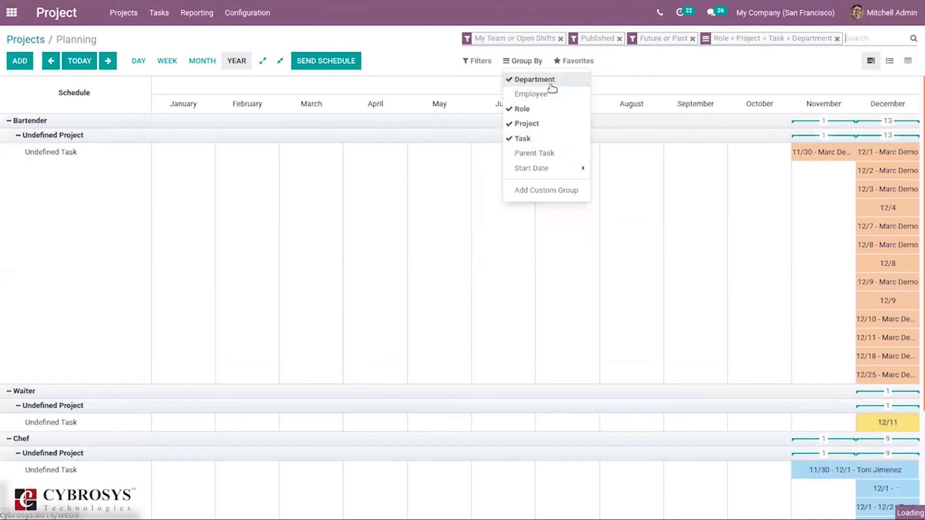
left_click(553, 93)
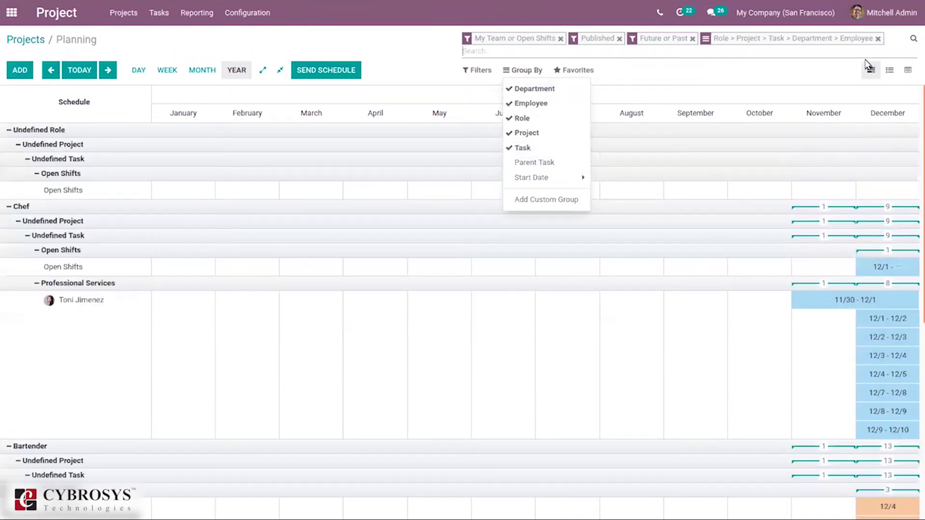
Show the grouped planning data as a list, then as a pivot table
left_click(872, 74)
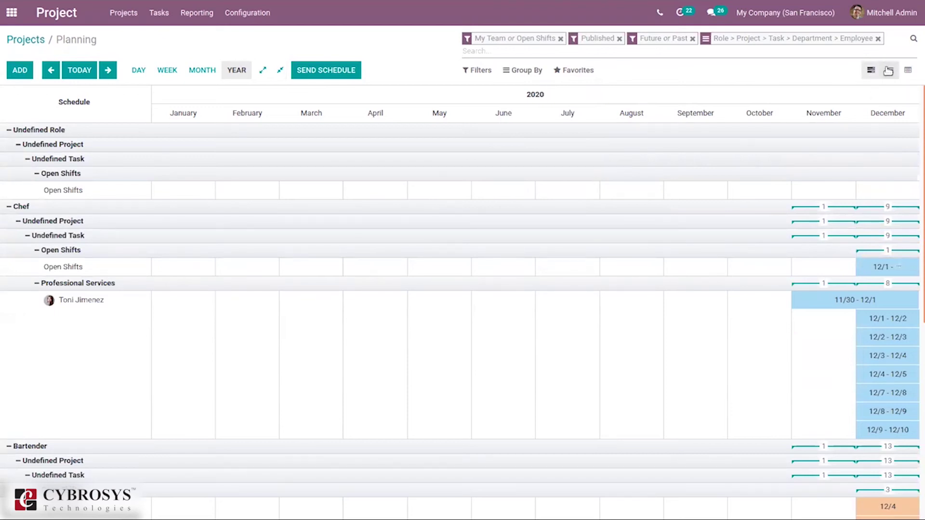
left_click(889, 72)
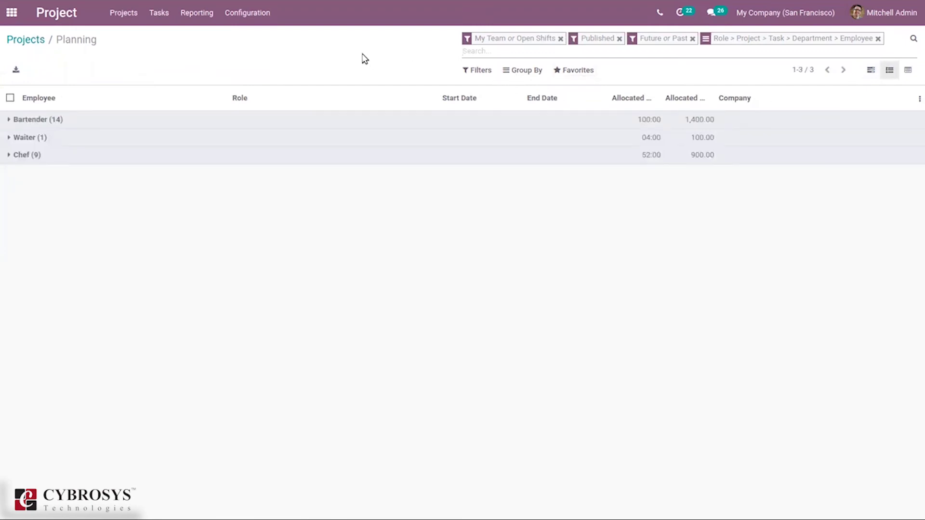
left_click(909, 71)
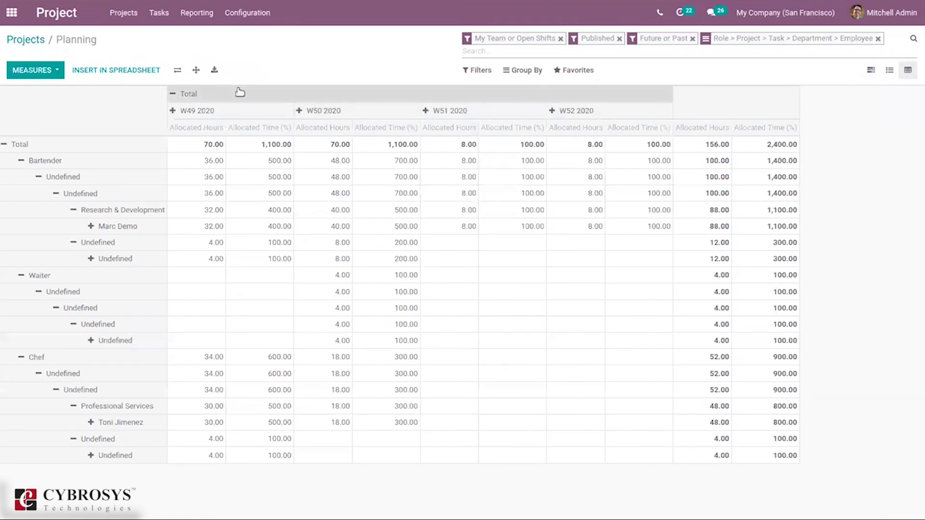
Add the Effective Hours measure to the planning pivot table
left_click(35, 69)
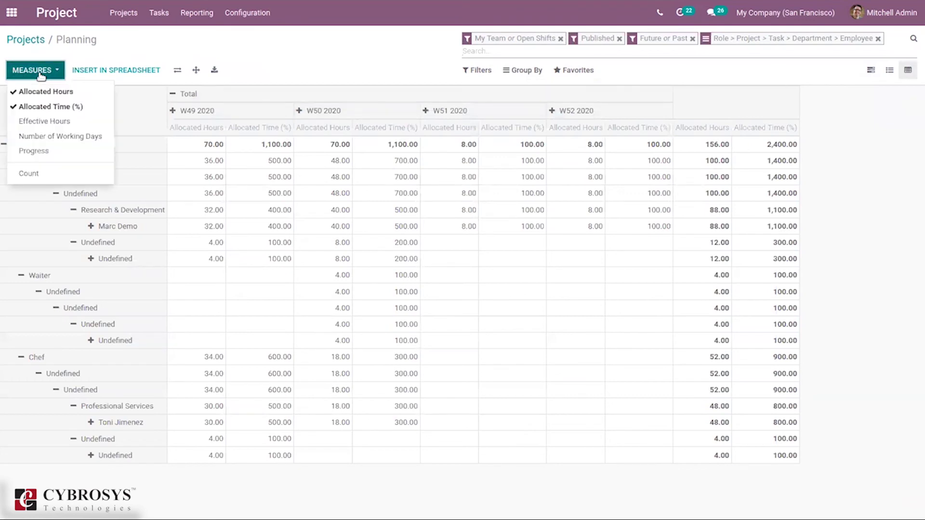
left_click(48, 121)
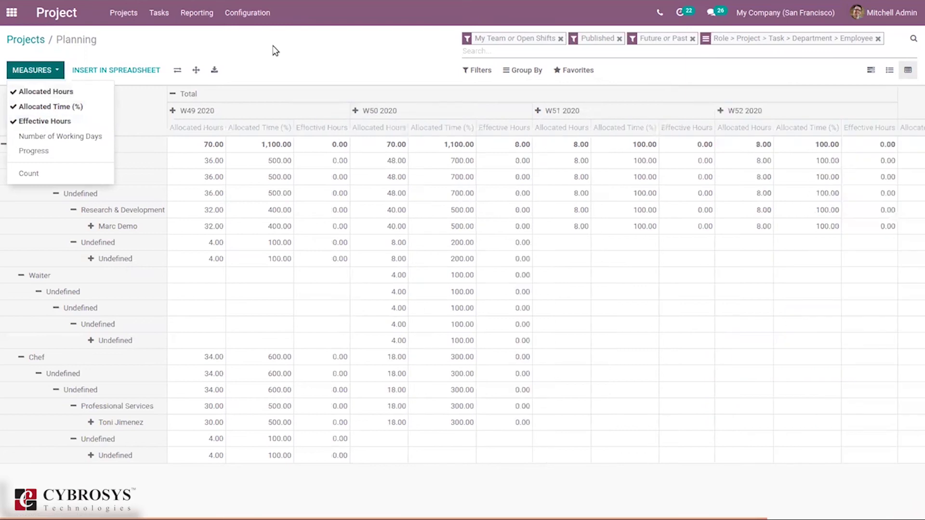
left_click(274, 51)
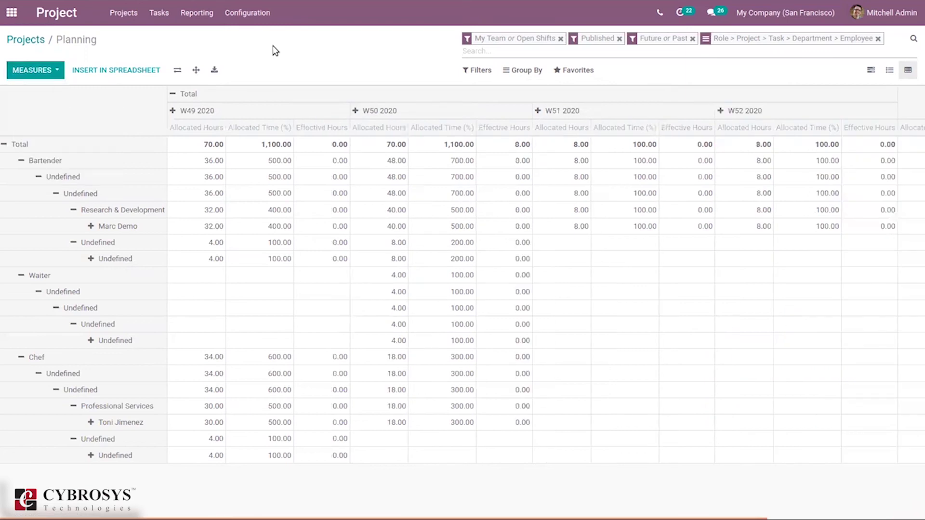
left_click(113, 72)
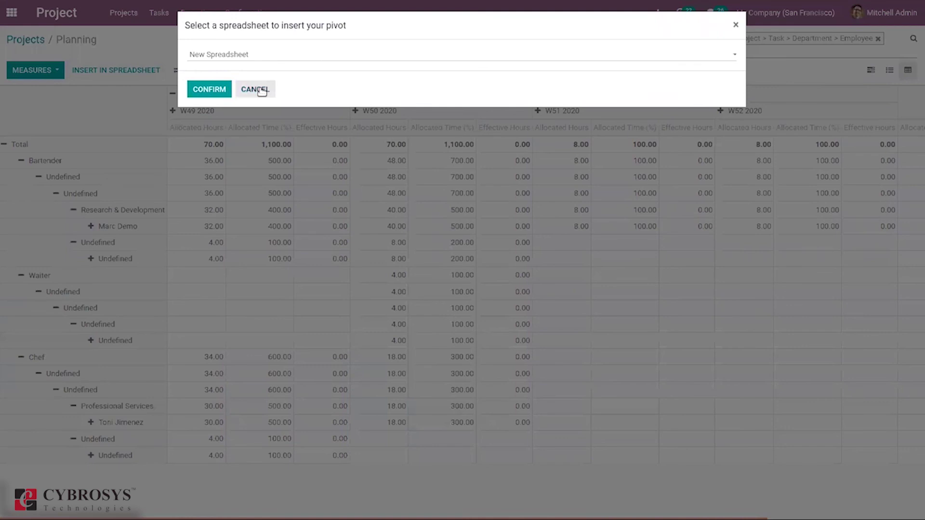
left_click(255, 55)
left_click(258, 95)
left_click(258, 90)
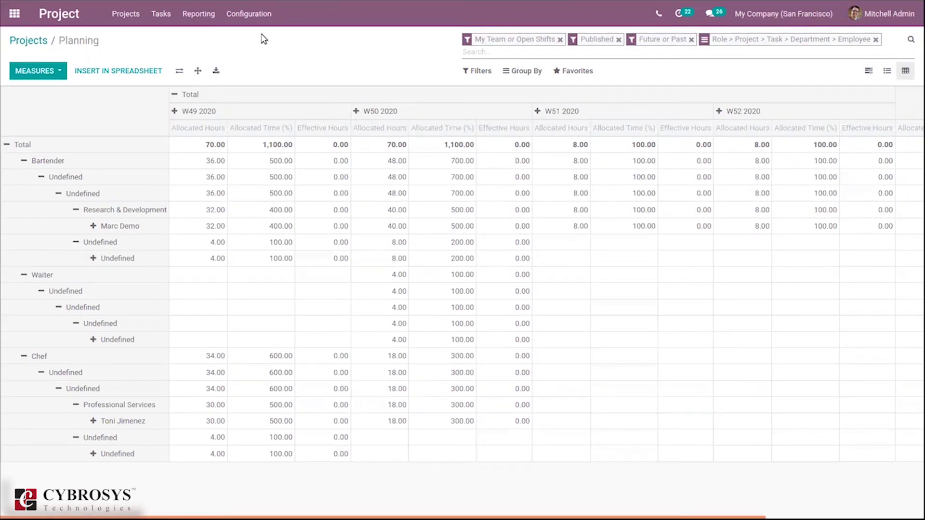